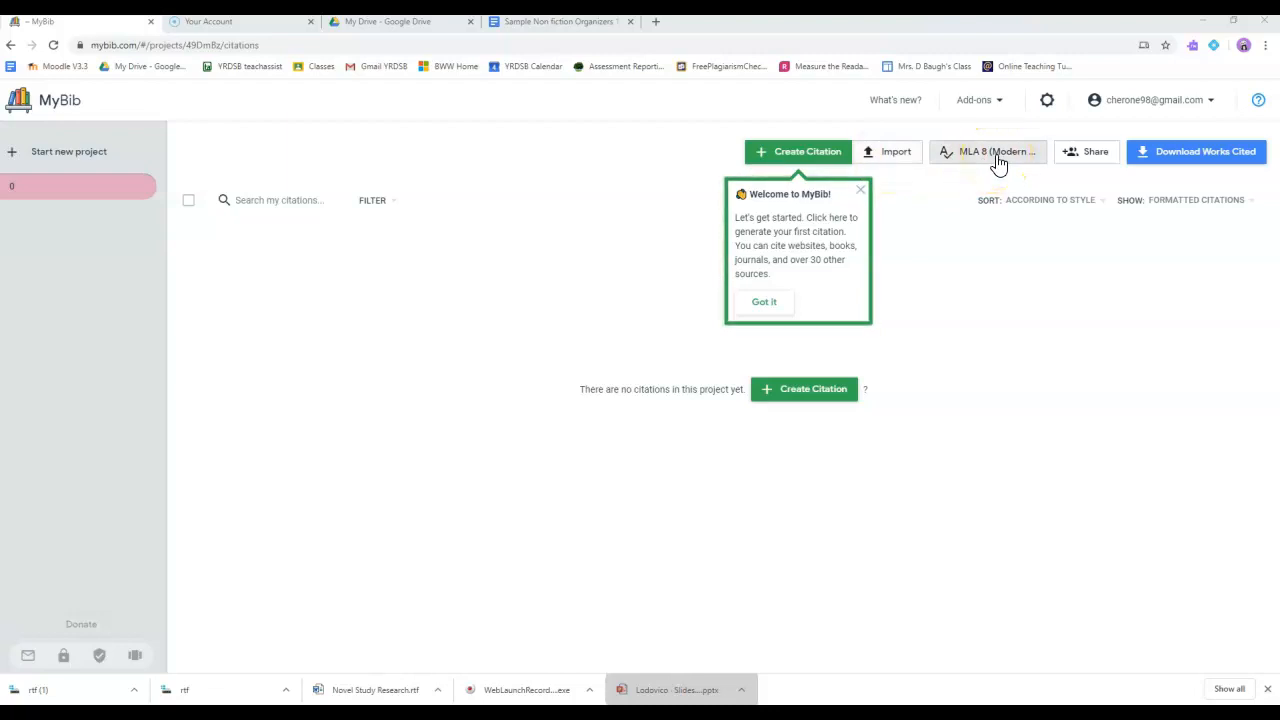
{"action": "left_click", "coordinate": [998, 163]}
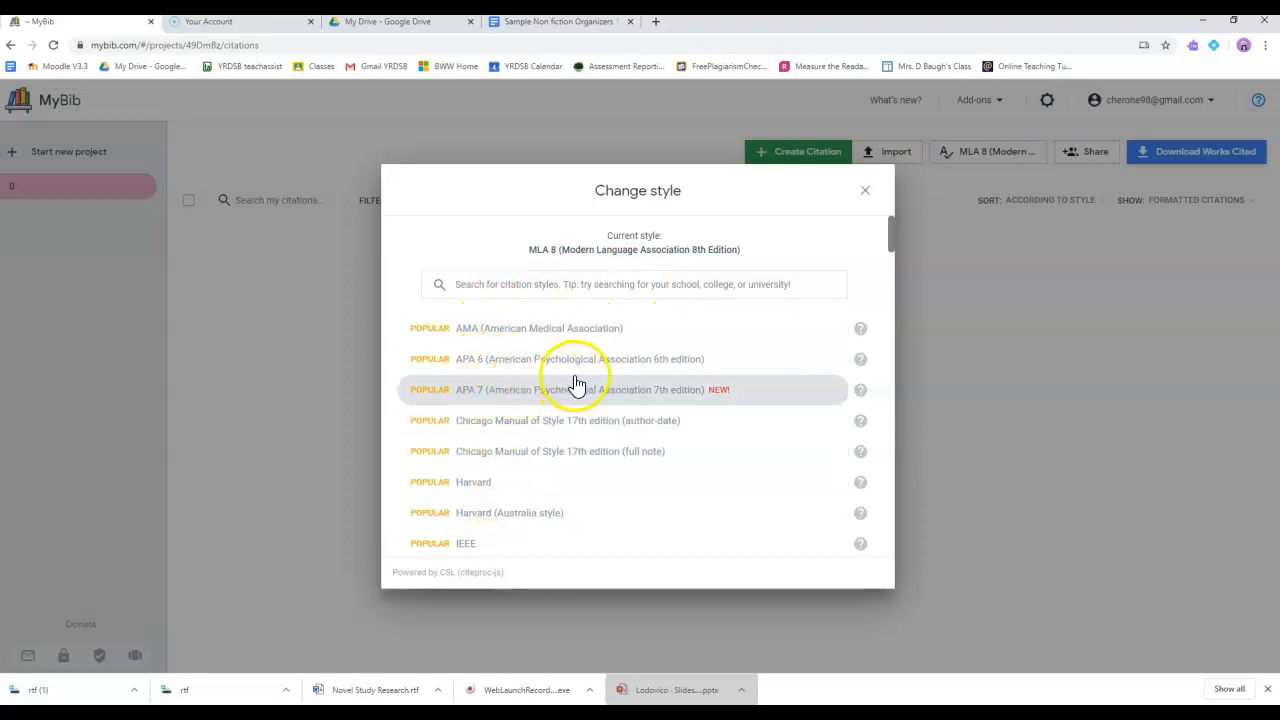
{"action": "left_click", "coordinate": [864, 191]}
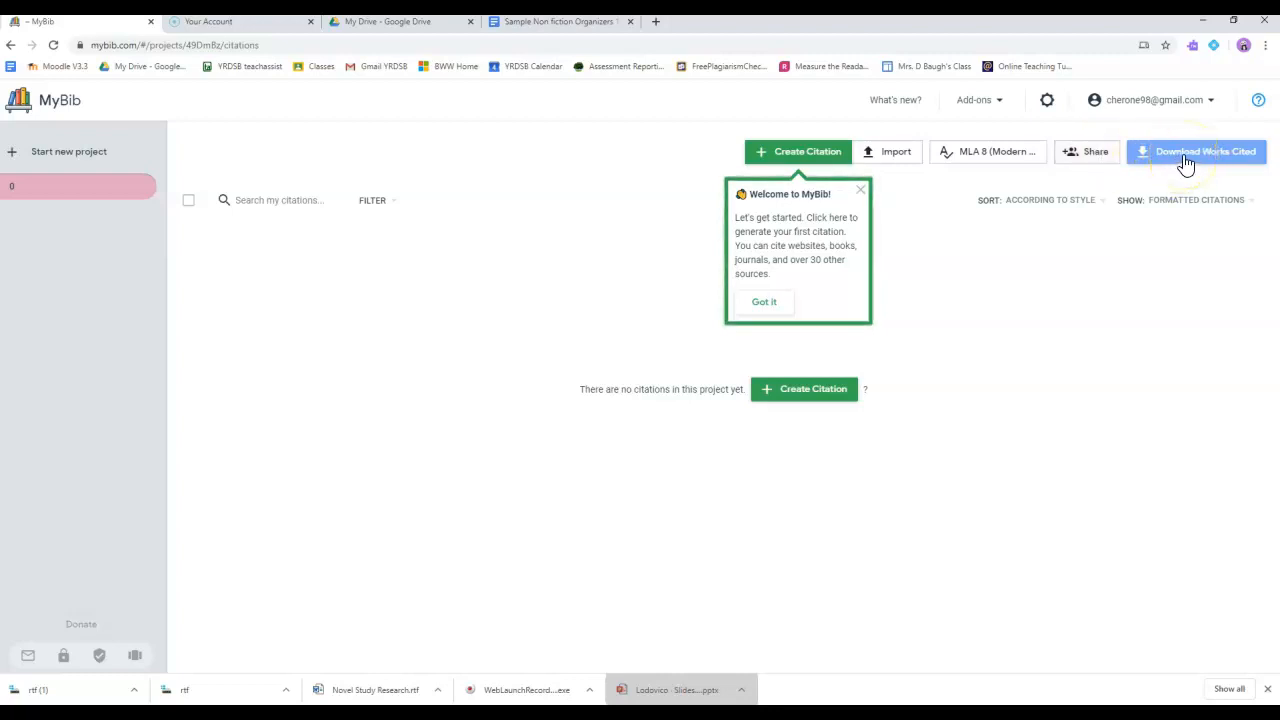
Start a new bibliography project and name it "Novel Study Research"
{"action": "left_click", "coordinate": [83, 160]}
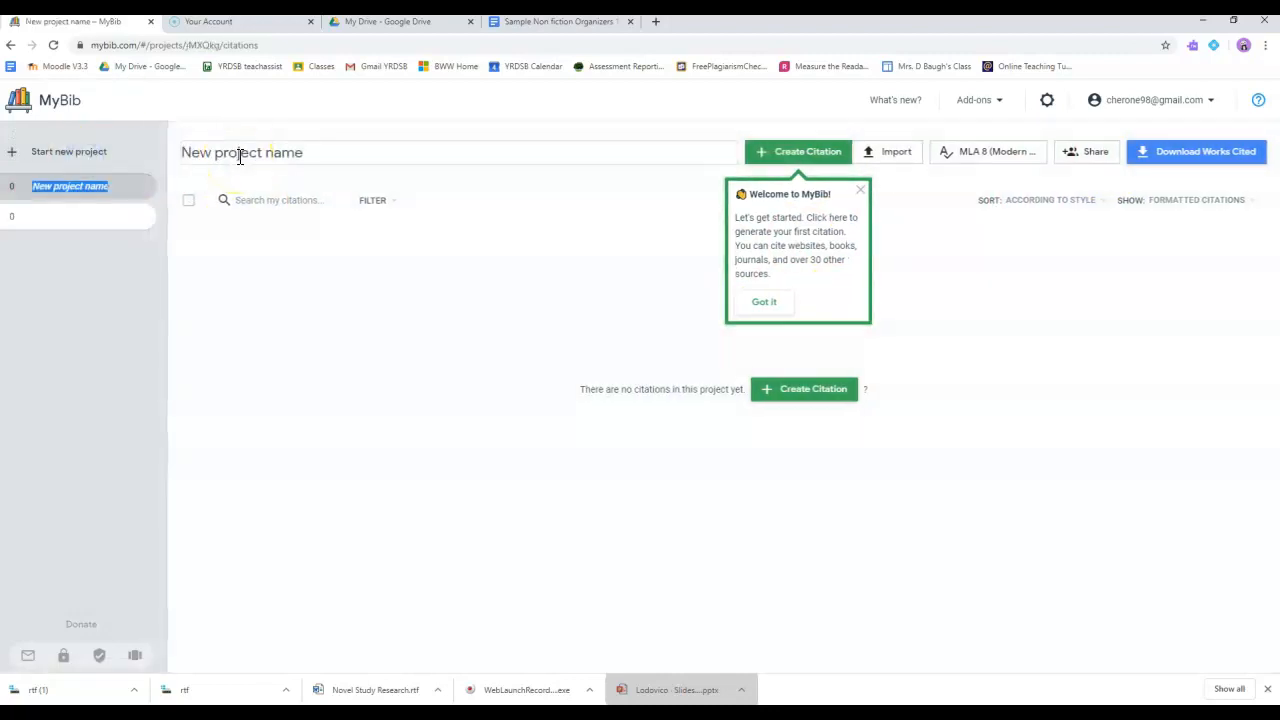
{"action": "triple_click", "coordinate": [240, 153]}
{"action": "type", "text": "Novel Study Research"}
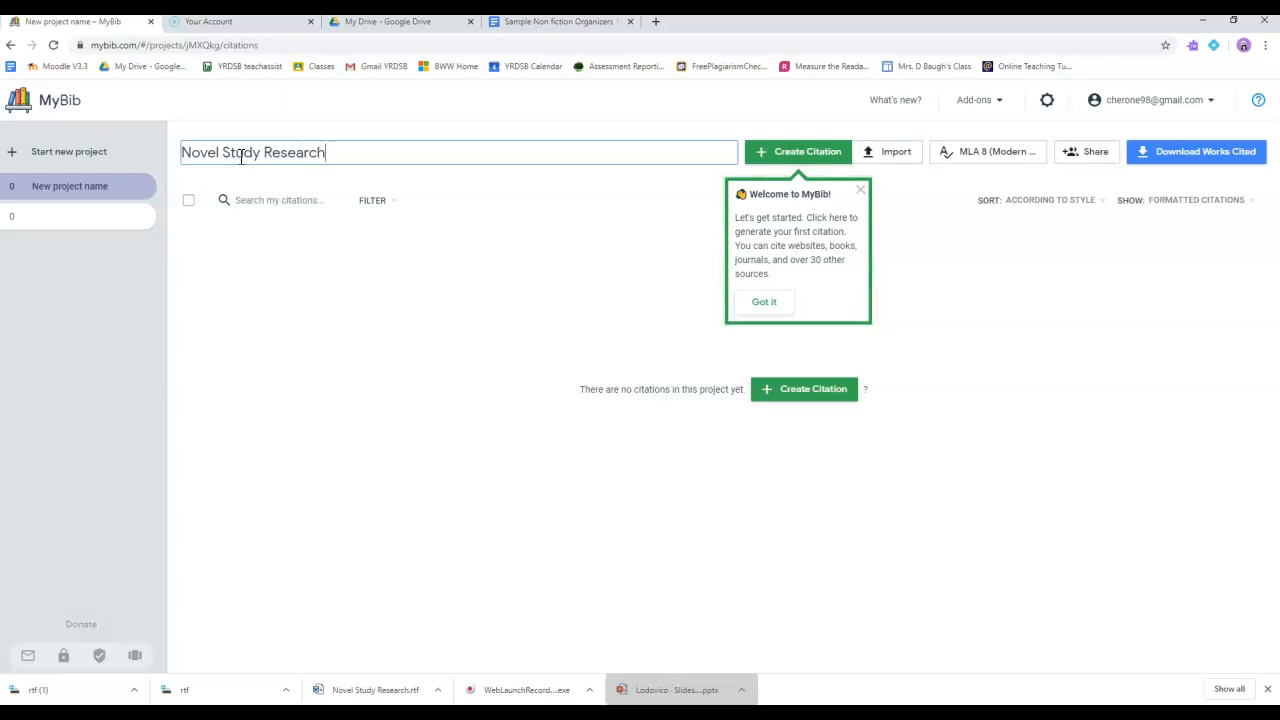
{"action": "key", "text": "Return"}
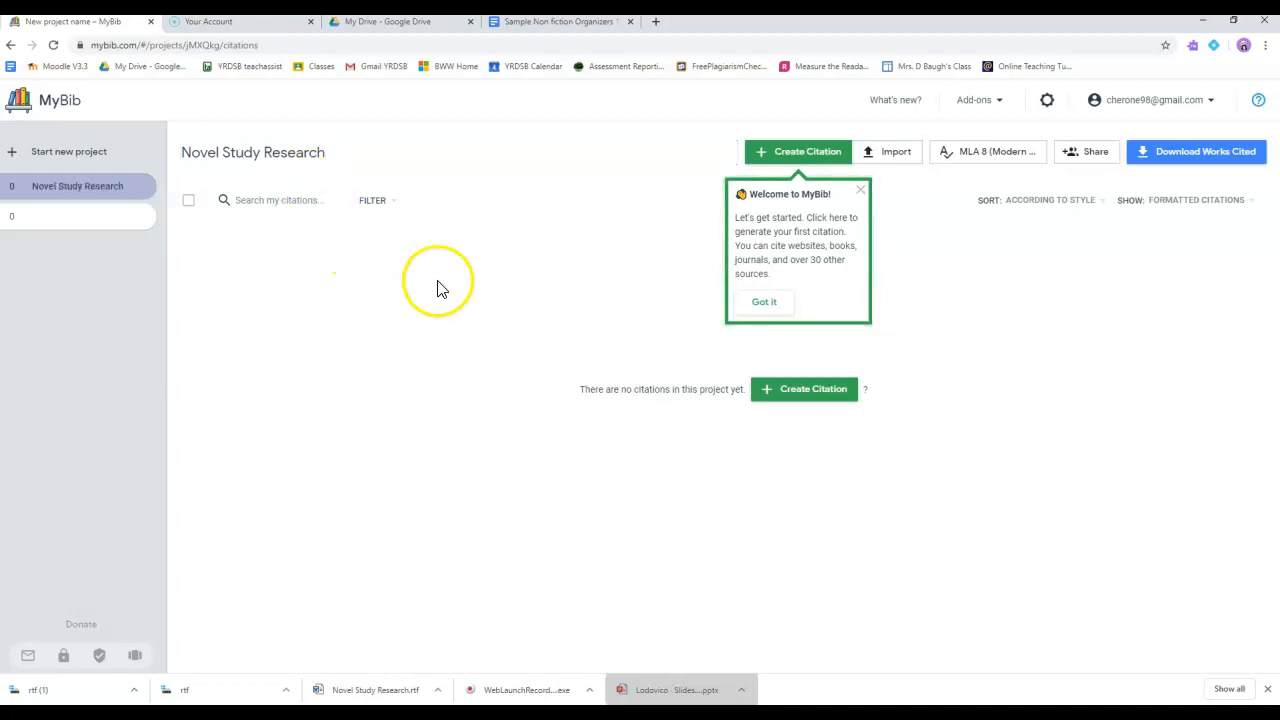
{"action": "left_click", "coordinate": [792, 155]}
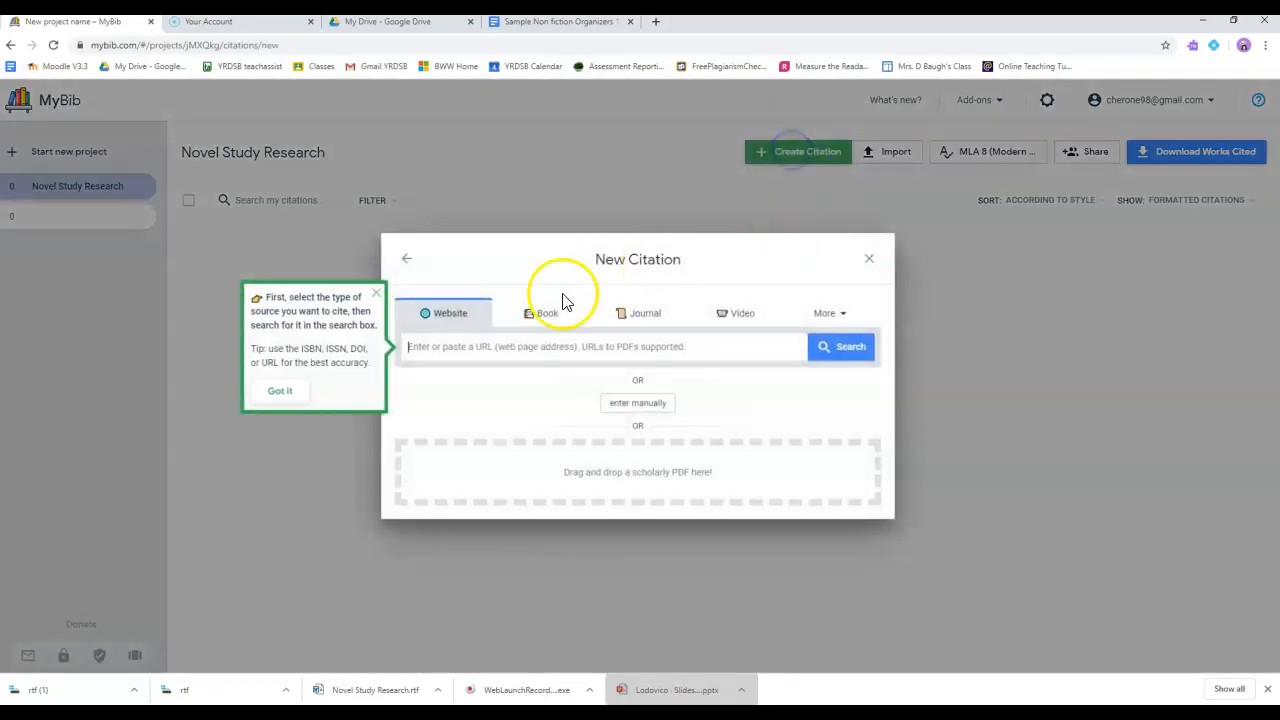
{"action": "type", "text": "https://crmrkt.com/83PrAD"}
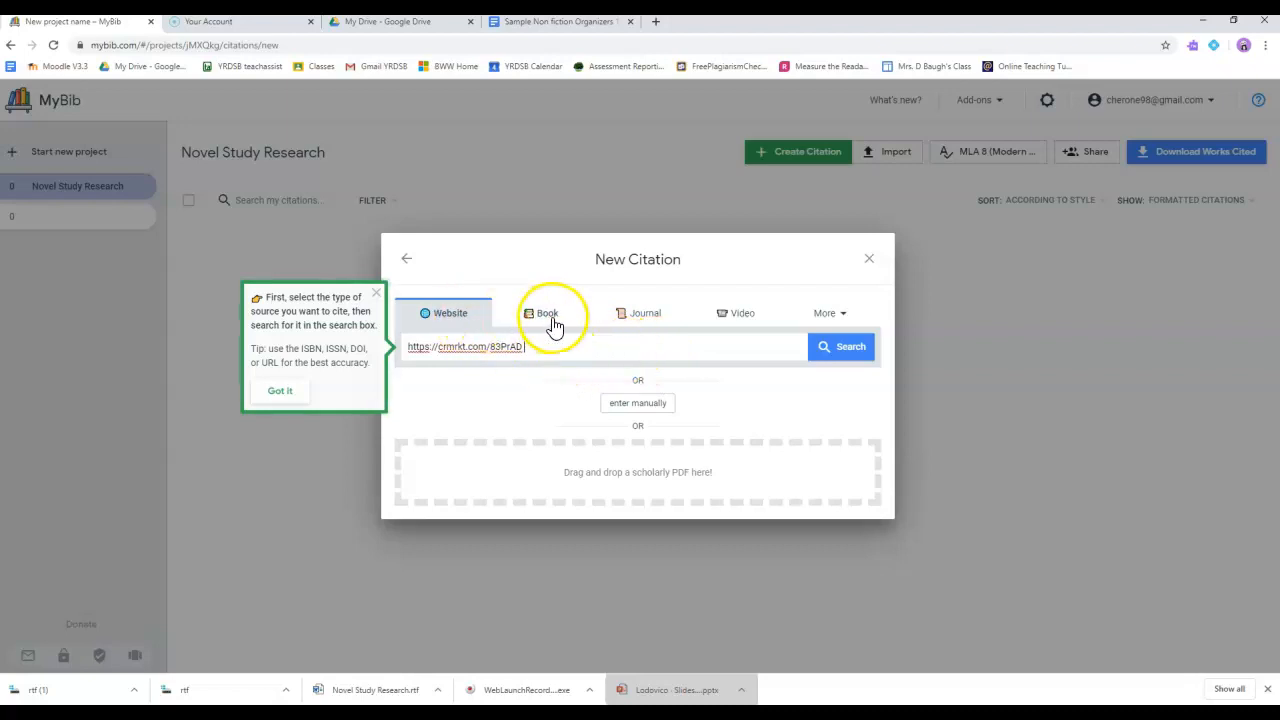
{"action": "left_click", "coordinate": [828, 317]}
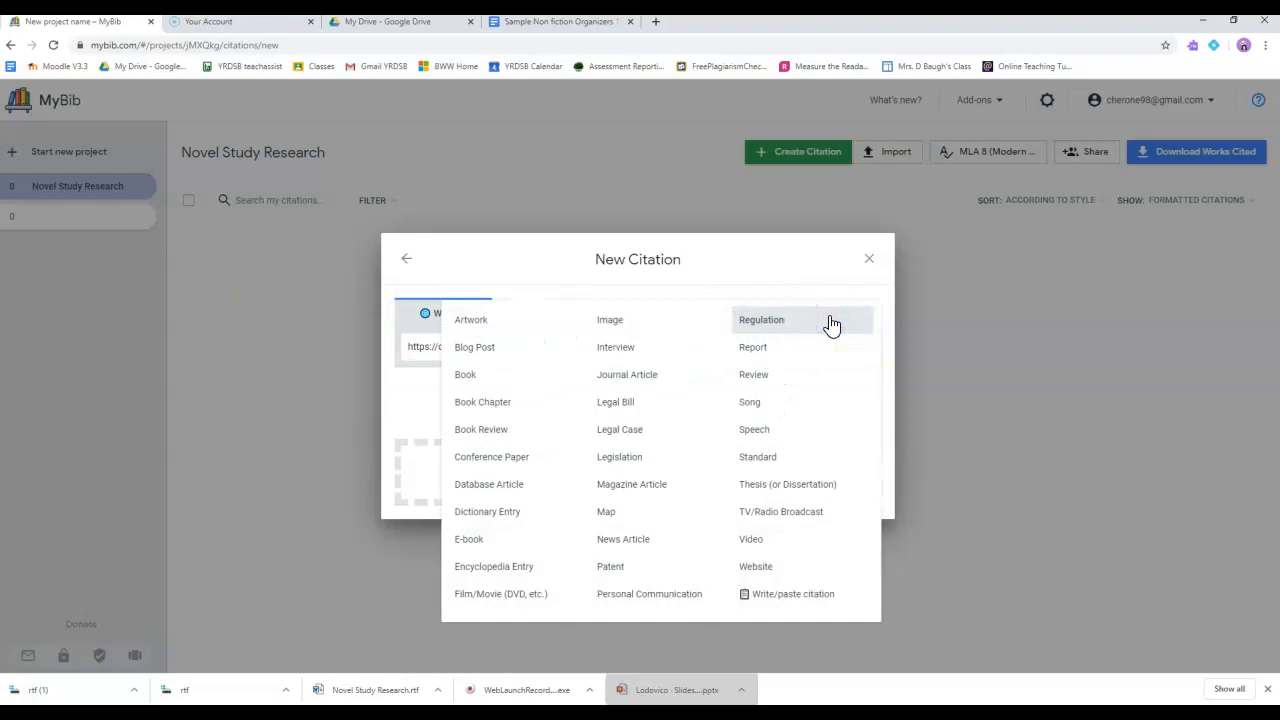
{"action": "left_click", "coordinate": [514, 286]}
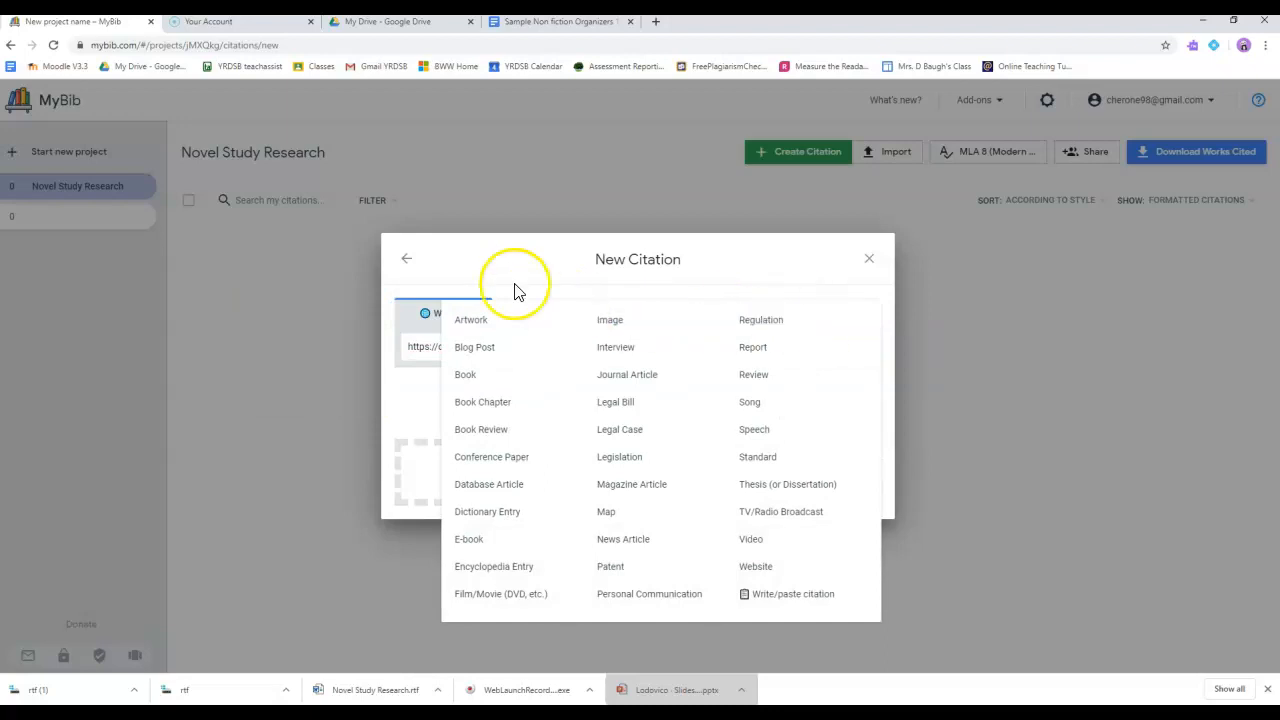
{"action": "left_click", "coordinate": [845, 355]}
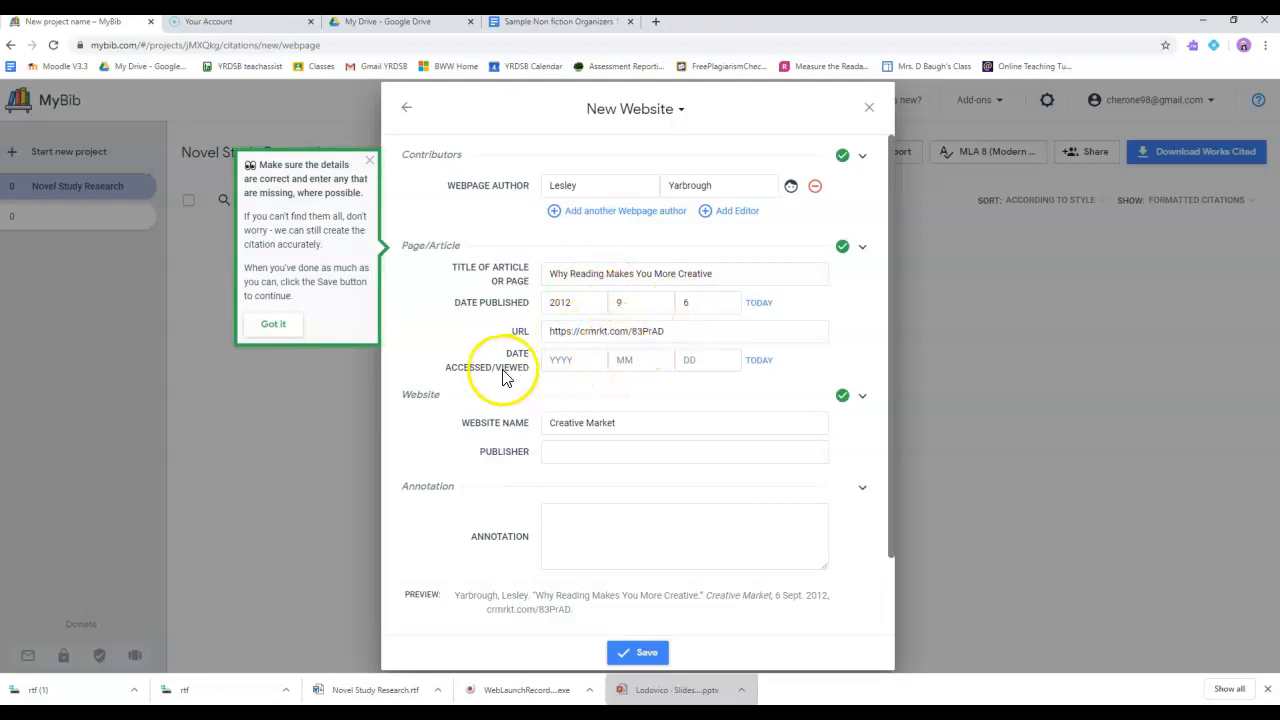
{"action": "left_click", "coordinate": [761, 362]}
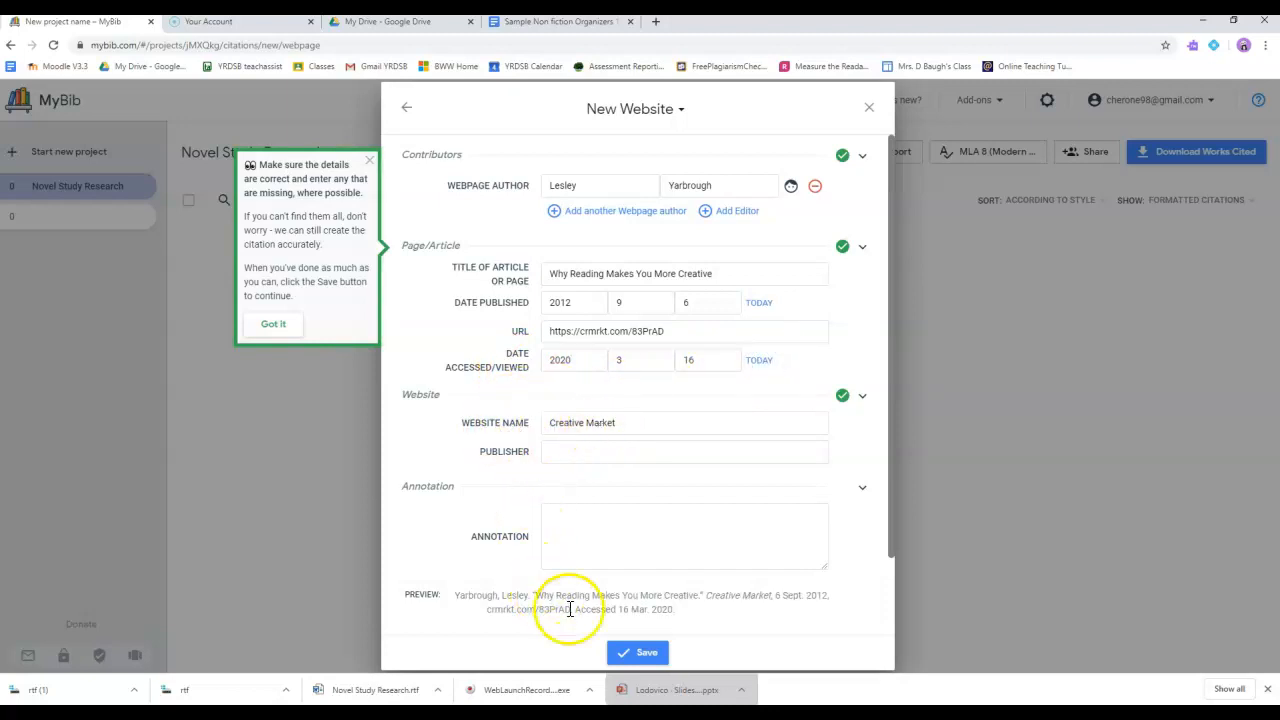
{"action": "left_click", "coordinate": [640, 658]}
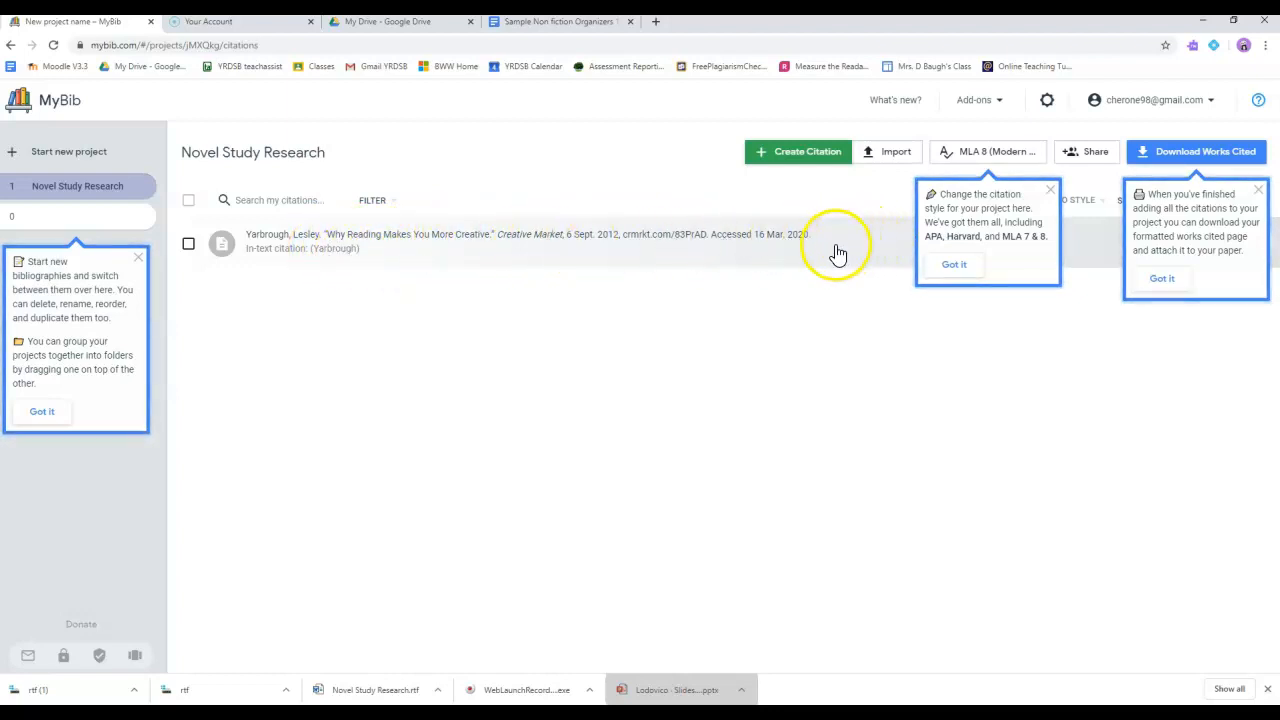
Add a book citation for the 1995 Harper & Row edition of "Brave new world ; & Brave new world revisited" by Aldous Huxley
{"action": "left_click", "coordinate": [818, 160]}
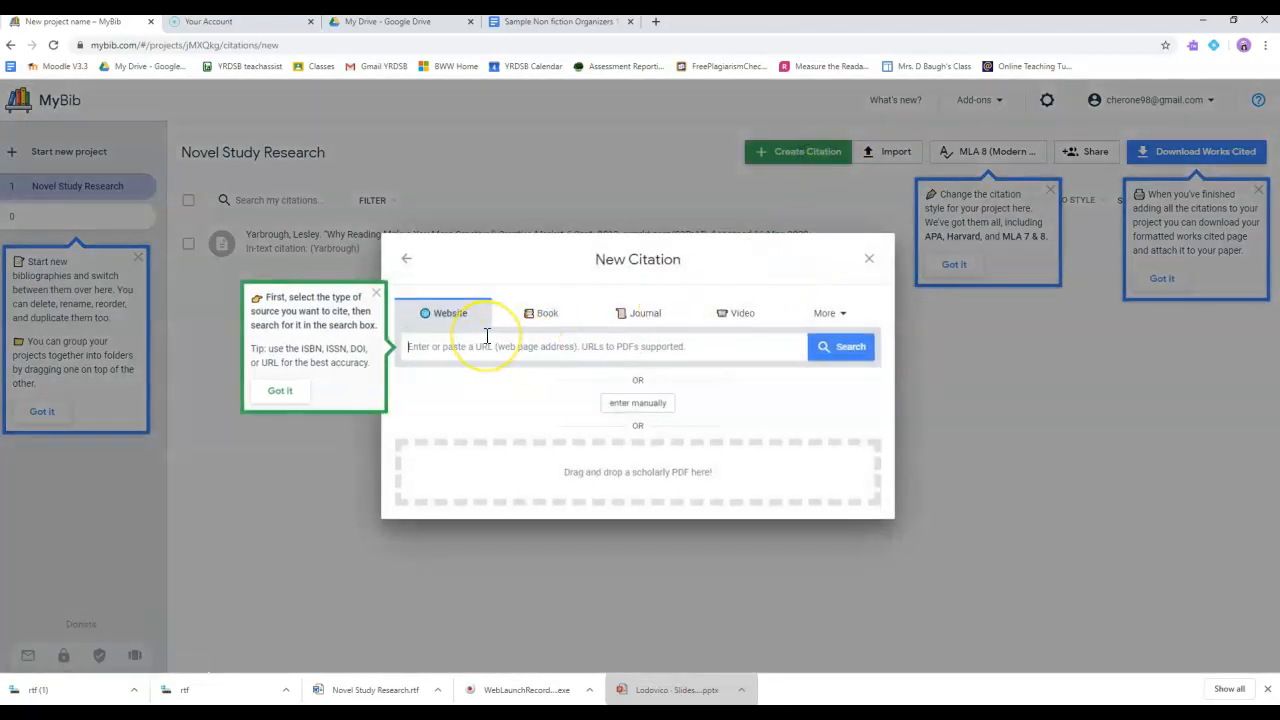
{"action": "left_click", "coordinate": [536, 312]}
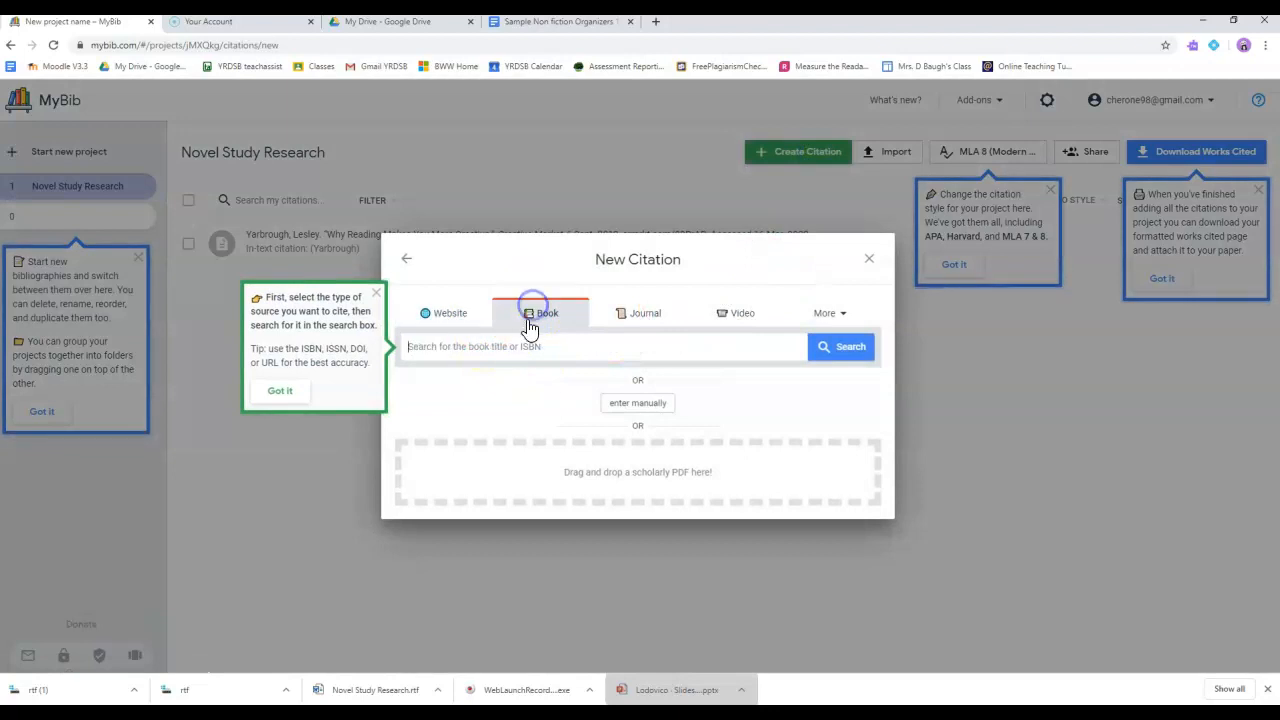
{"action": "left_click", "coordinate": [467, 347]}
{"action": "type", "text": "brave new"}
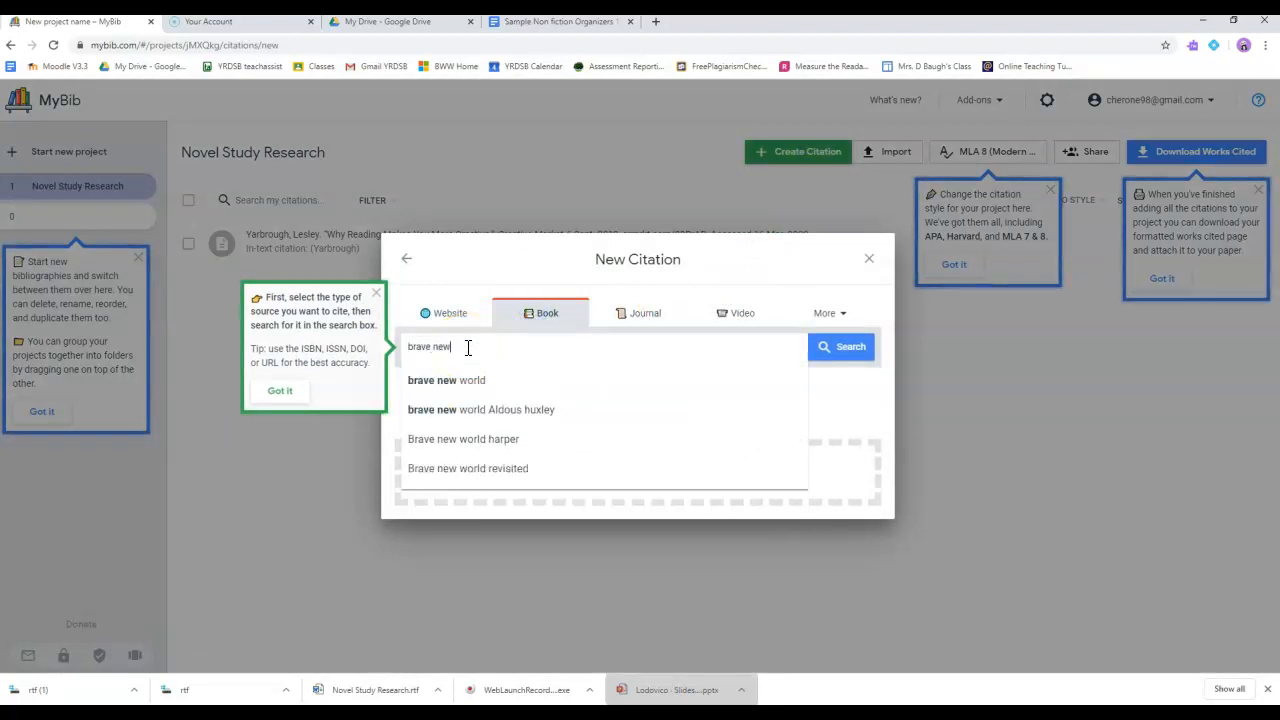
{"action": "left_click", "coordinate": [470, 409]}
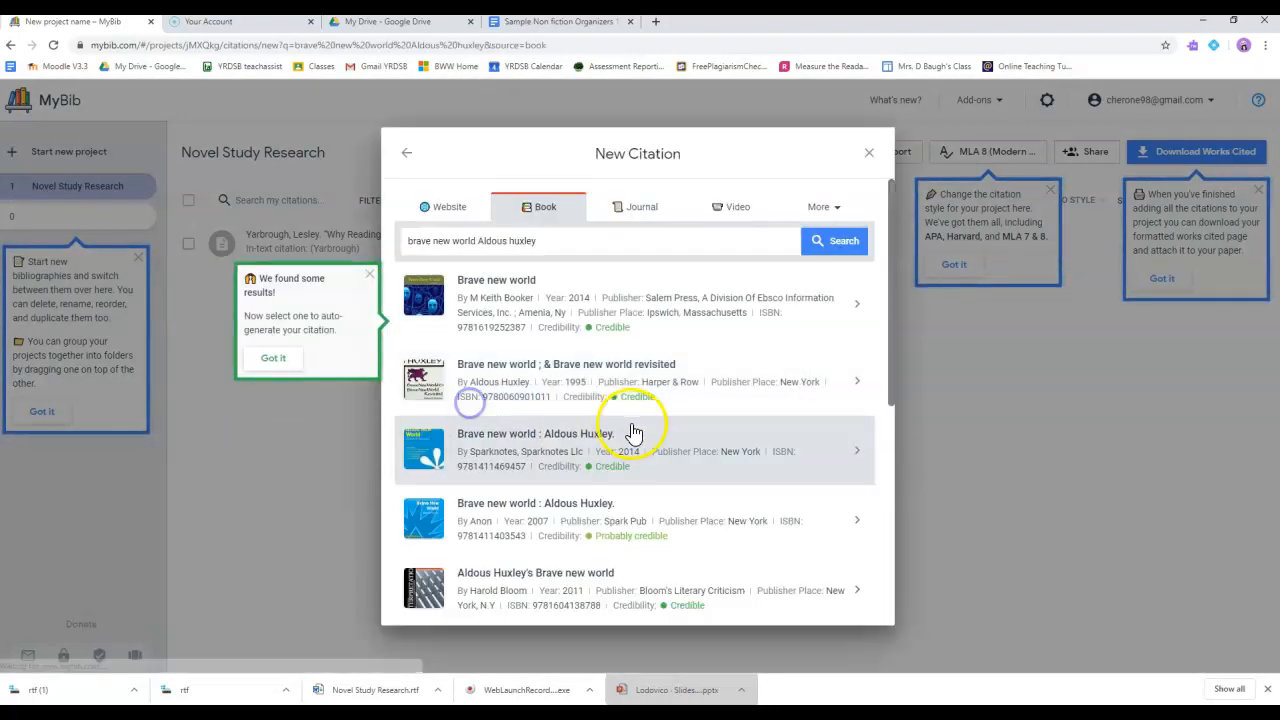
{"action": "left_click", "coordinate": [597, 397]}
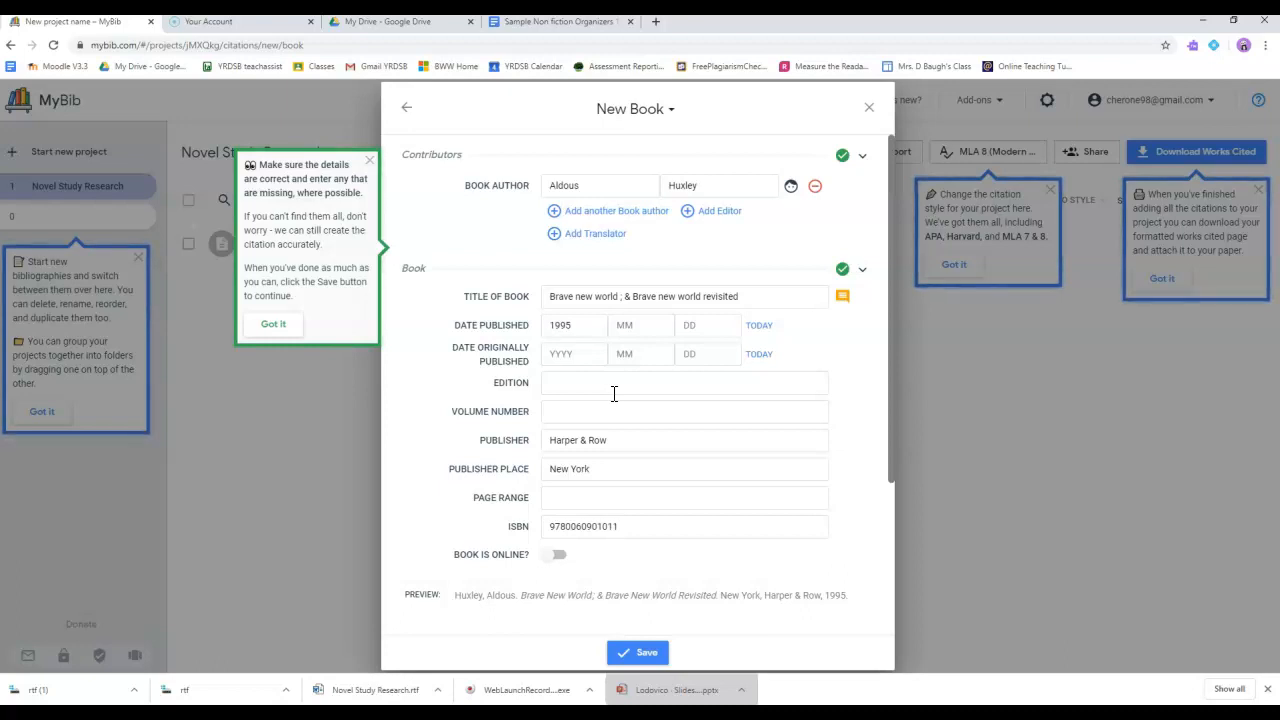
{"action": "left_click", "coordinate": [635, 650]}
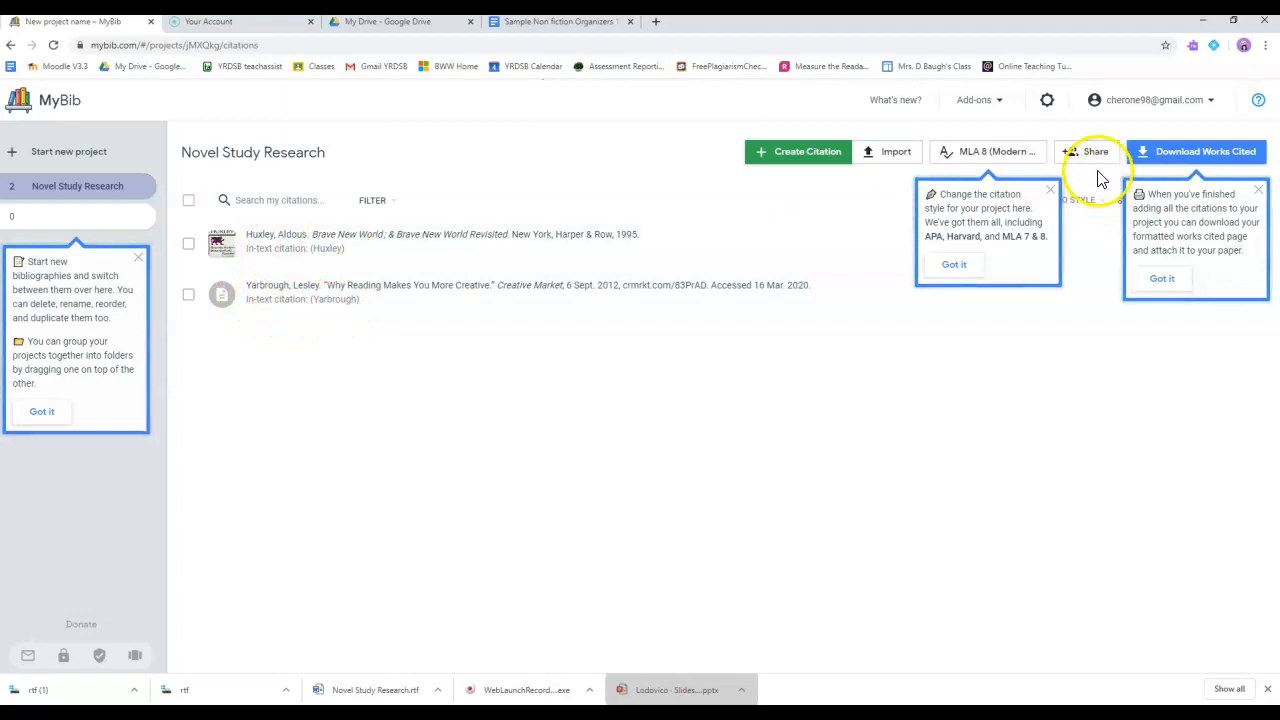
Export the project's Works Cited list as copy-and-paste text and copy it to the clipboard
{"action": "left_click", "coordinate": [1188, 155]}
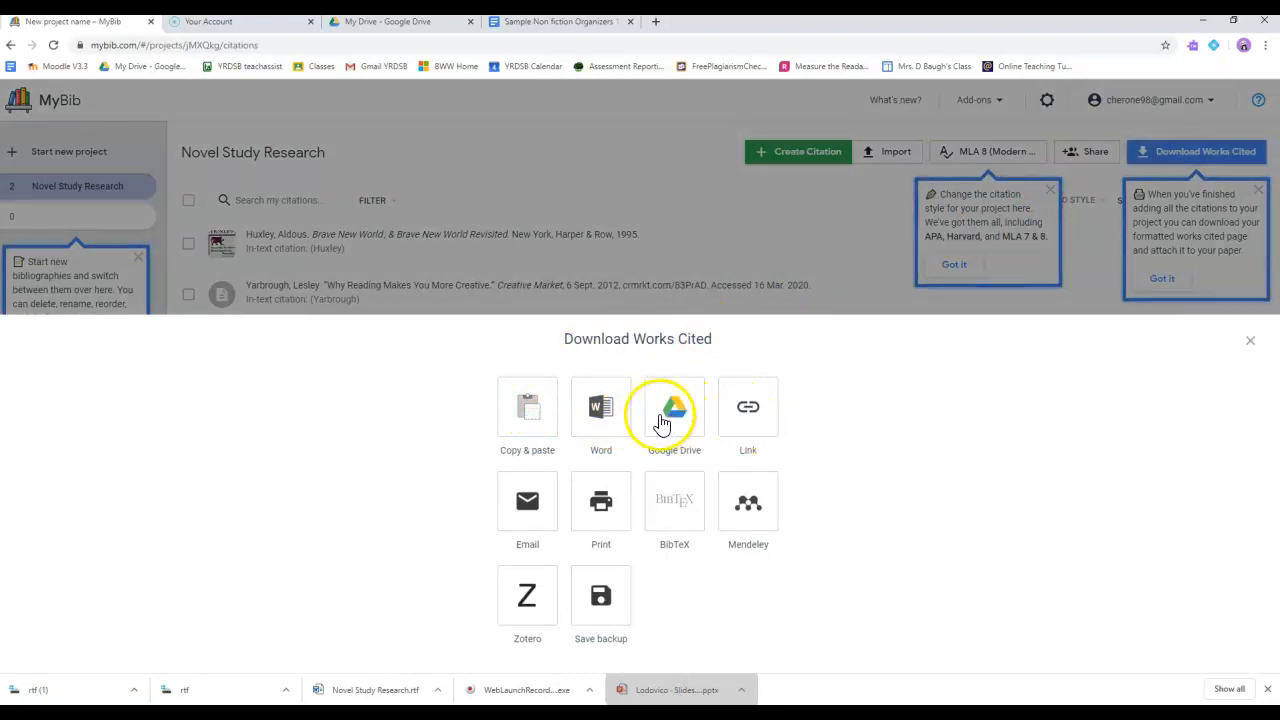
{"action": "left_click", "coordinate": [530, 406]}
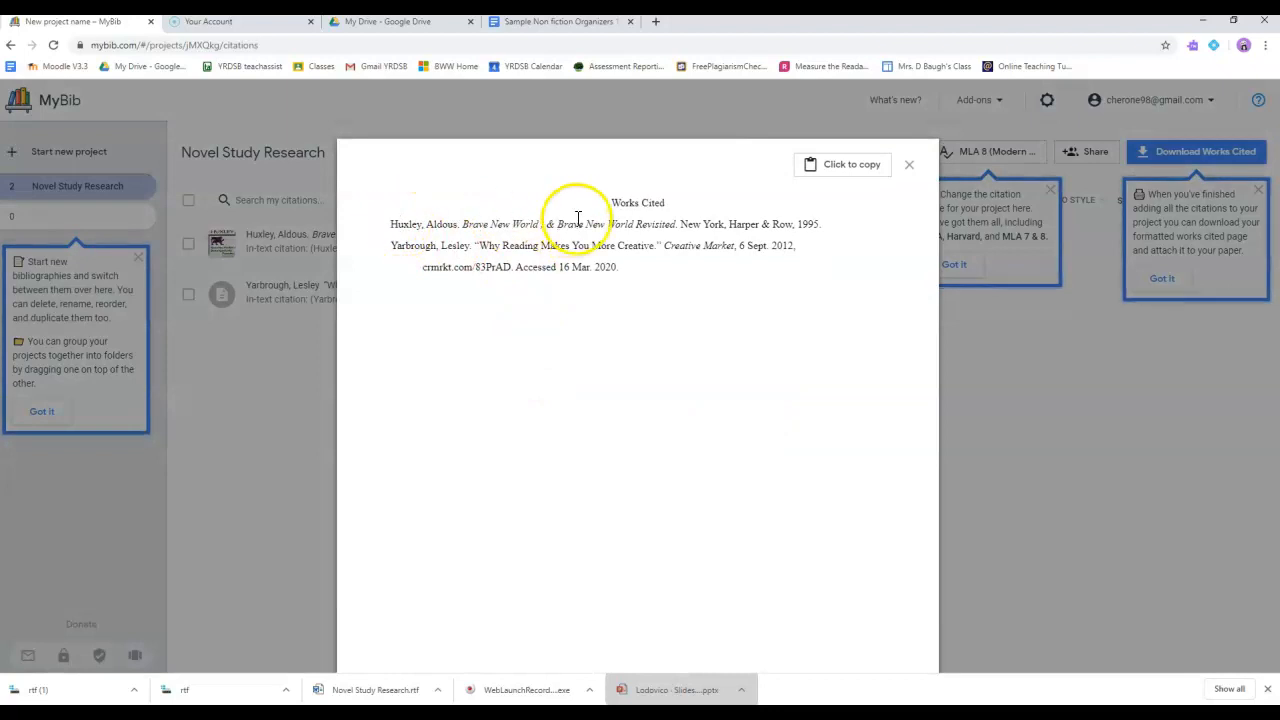
{"action": "left_click_drag", "start_coordinate": [615, 199], "coordinate": [643, 271]}
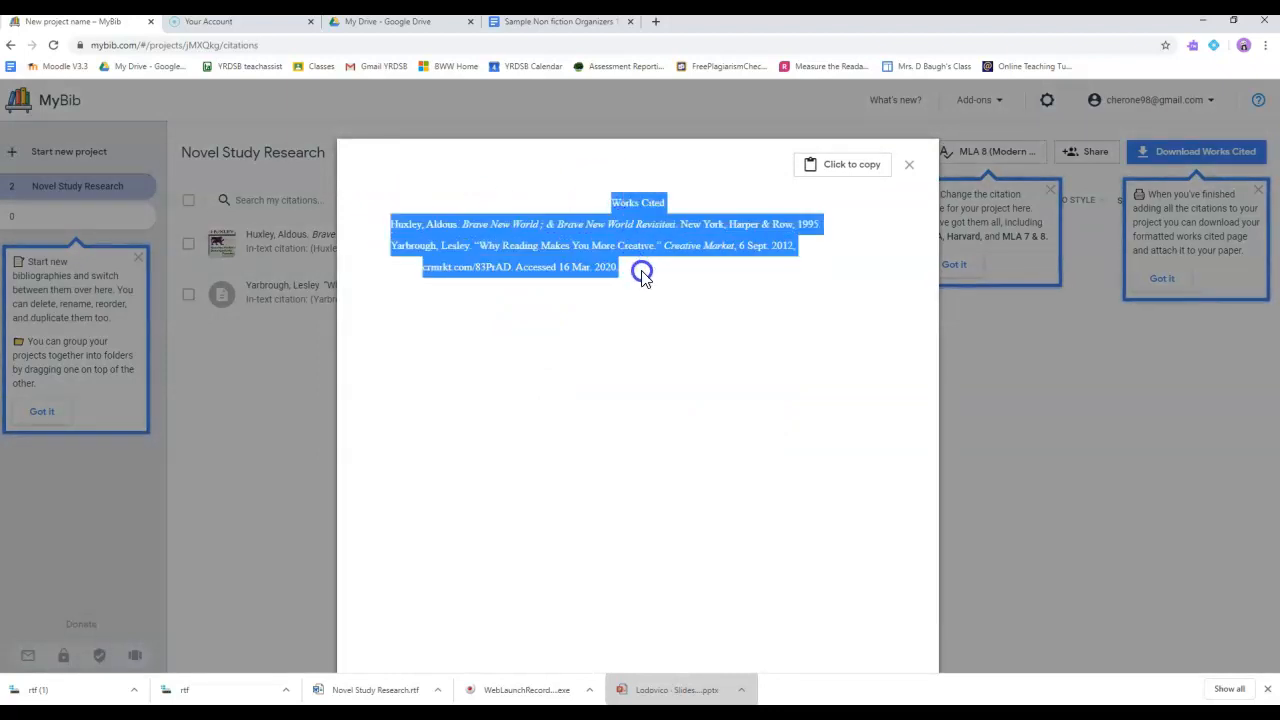
{"action": "left_click", "coordinate": [852, 167]}
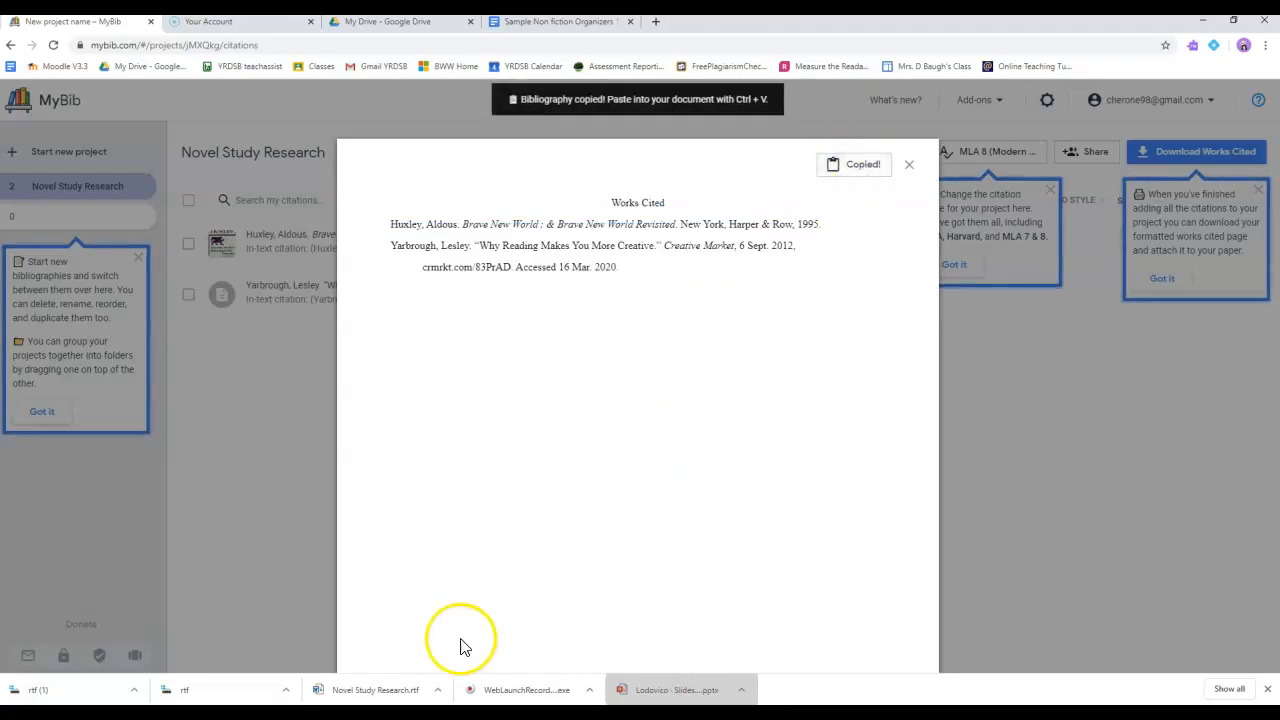
Switch to Word and paste the copied Works Cited list into the blank document
{"action": "left_click", "coordinate": [430, 713]}
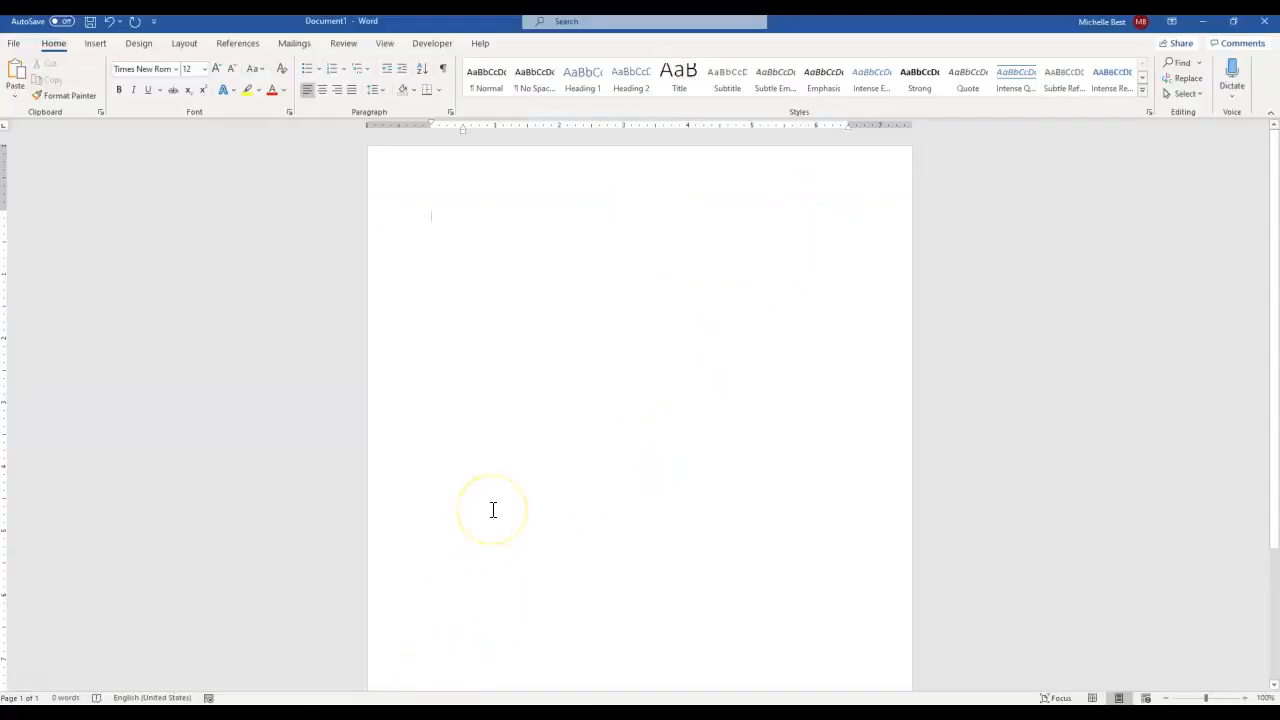
{"action": "key", "text": "ctrl+v"}
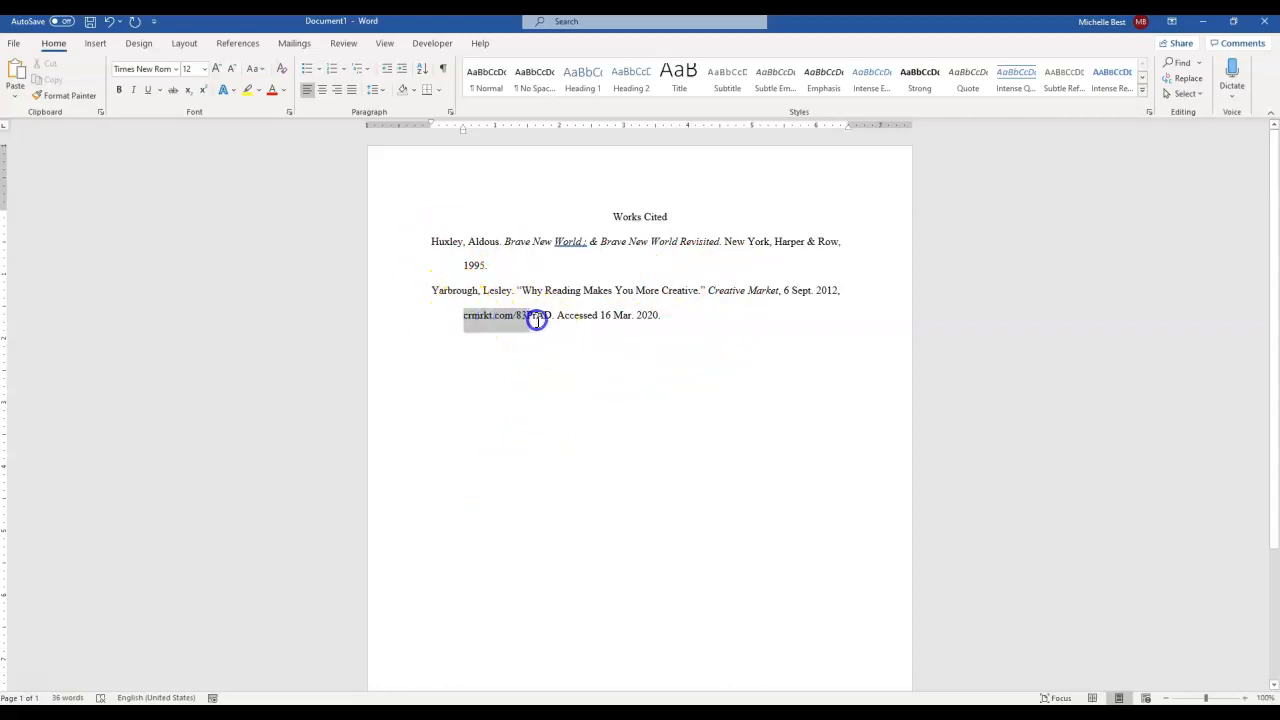
{"action": "left_click_drag", "start_coordinate": [548, 317], "coordinate": [549, 317]}
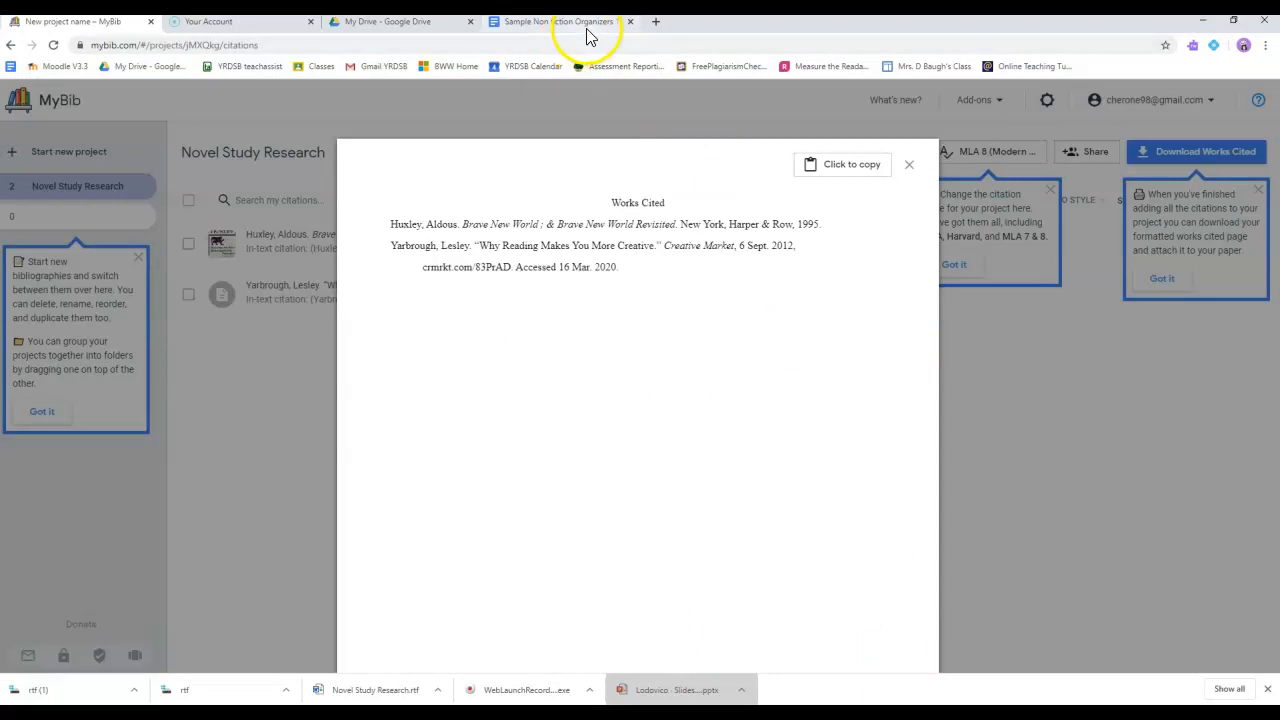
Switch to the Sample Non fiction Organizers page in the browser and load the Creative Market article "Why Reading Makes You More Creative" there
{"action": "left_click", "coordinate": [587, 28]}
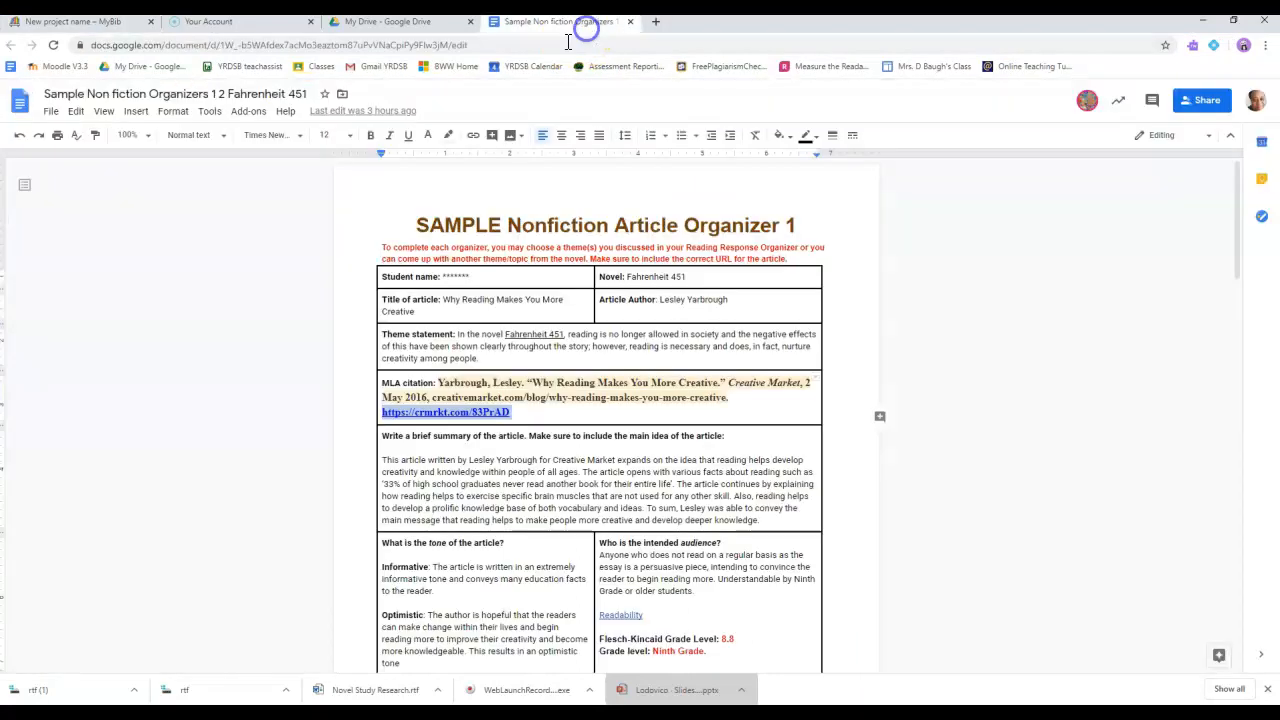
{"action": "left_click", "coordinate": [563, 44]}
{"action": "key", "text": "ctrl+v"}
{"action": "key", "text": "Return"}
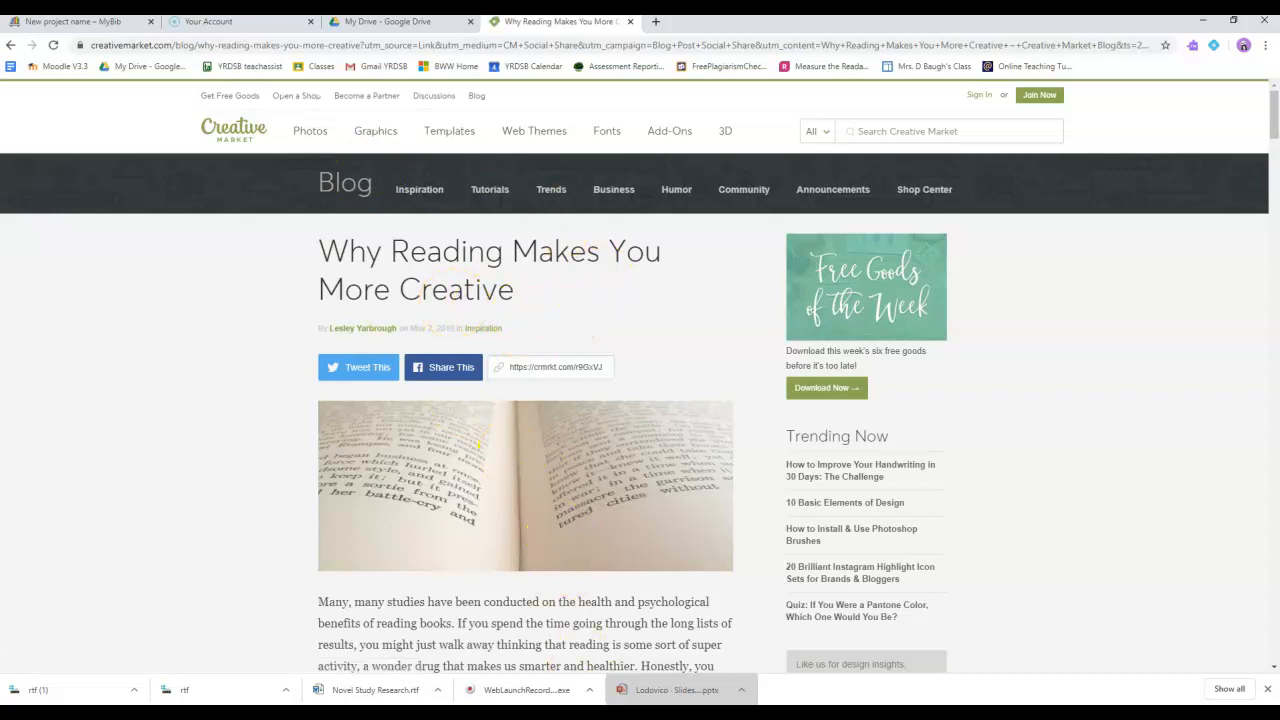
Return to the MyBib project and close the Works Cited copy preview
{"action": "mouse_move", "coordinate": [725, 672]}
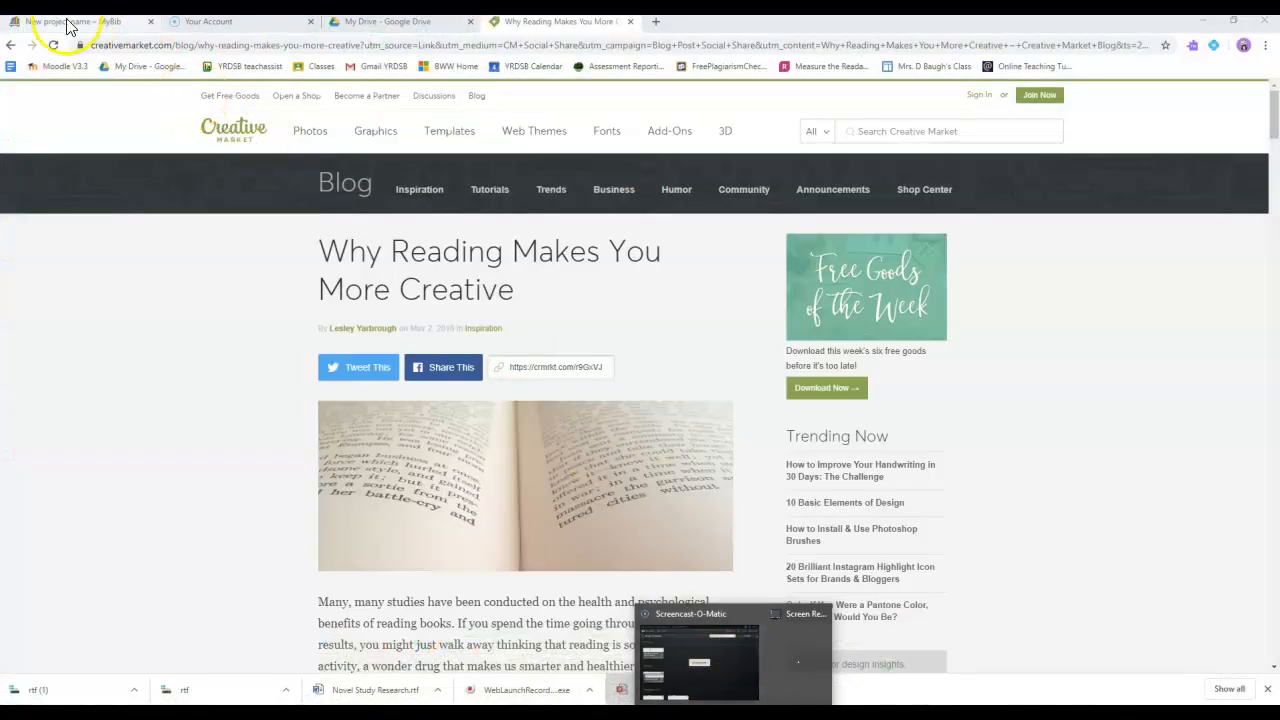
{"action": "left_click", "coordinate": [68, 25]}
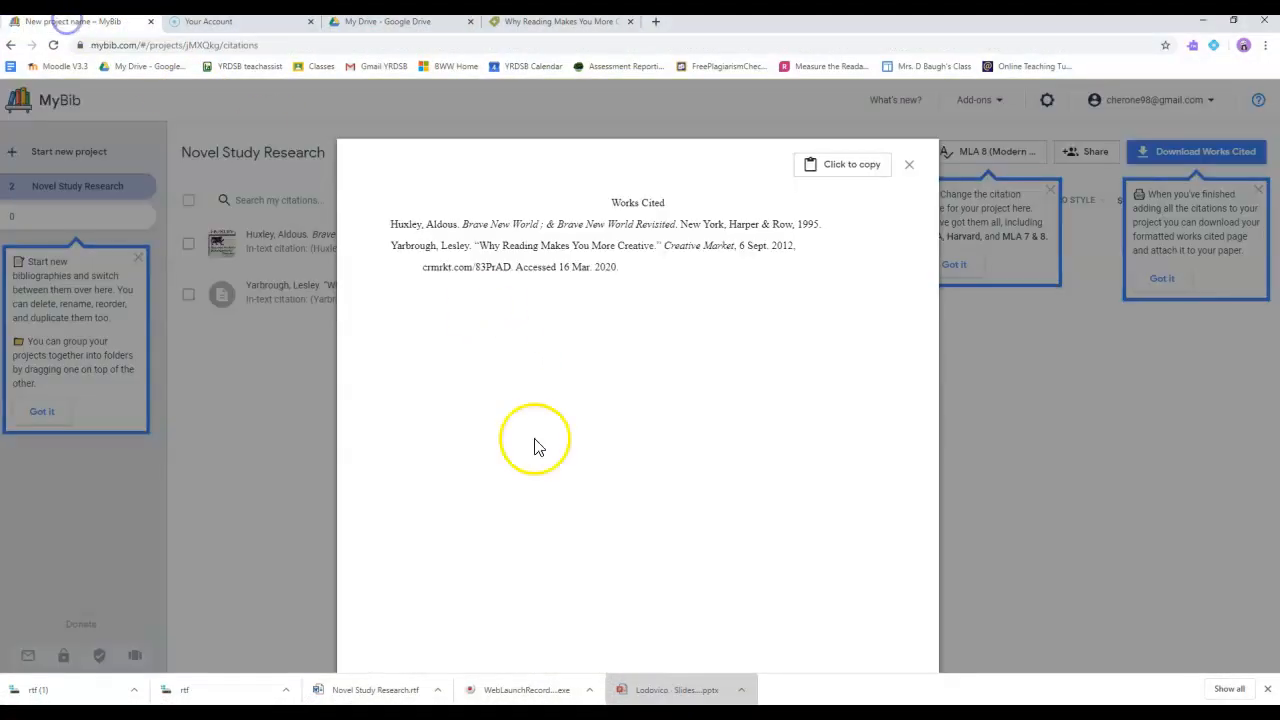
{"action": "left_click", "coordinate": [910, 165]}
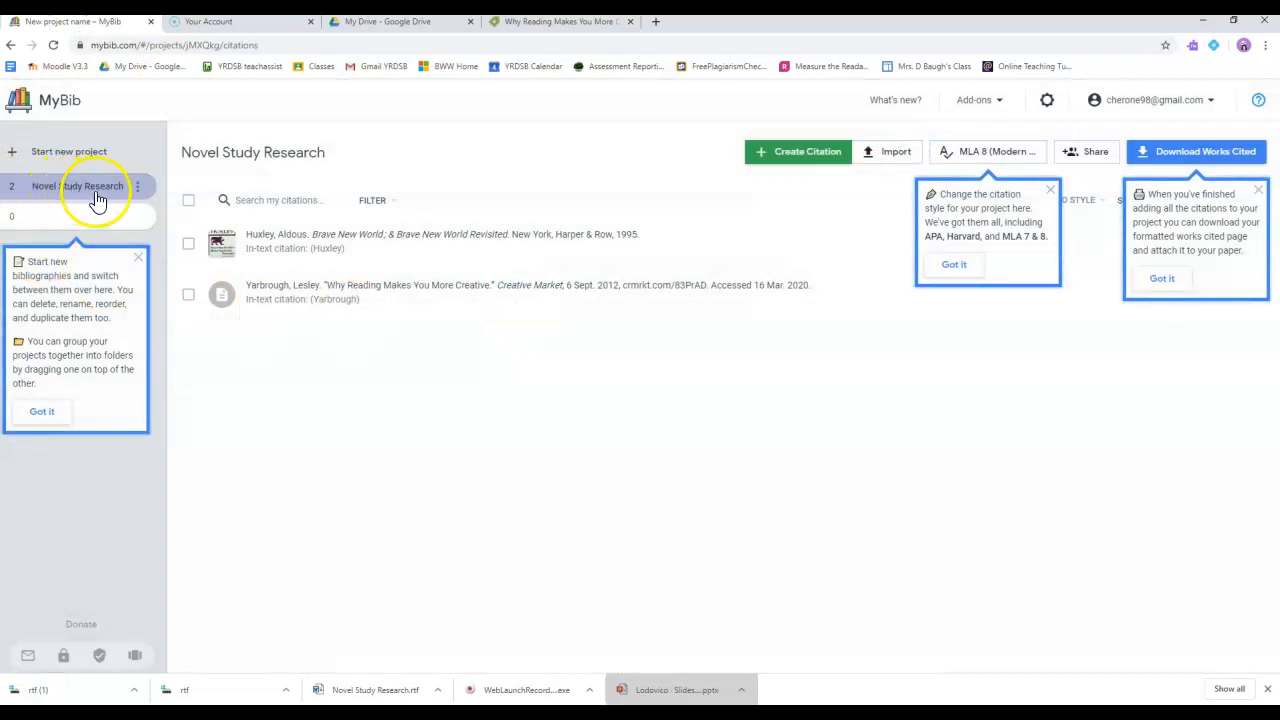